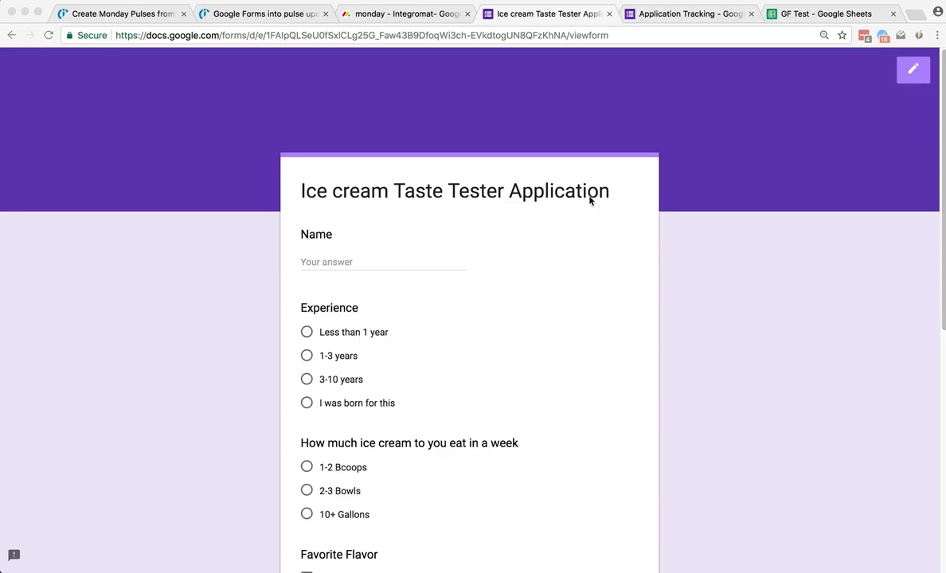
Step: Compare the monday.com applications board with the Ice cream Taste Tester Application form
click(303, 13)
click(373, 14)
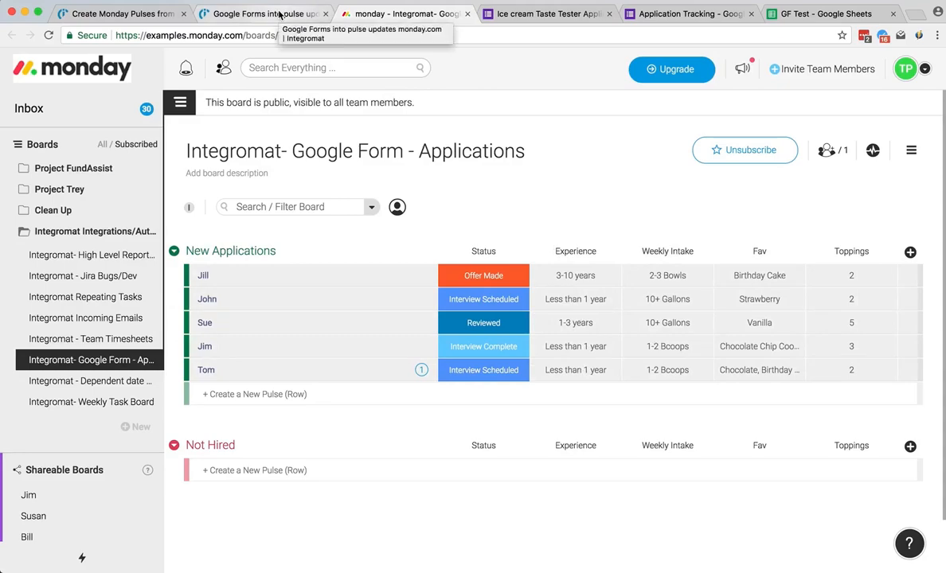
click(566, 13)
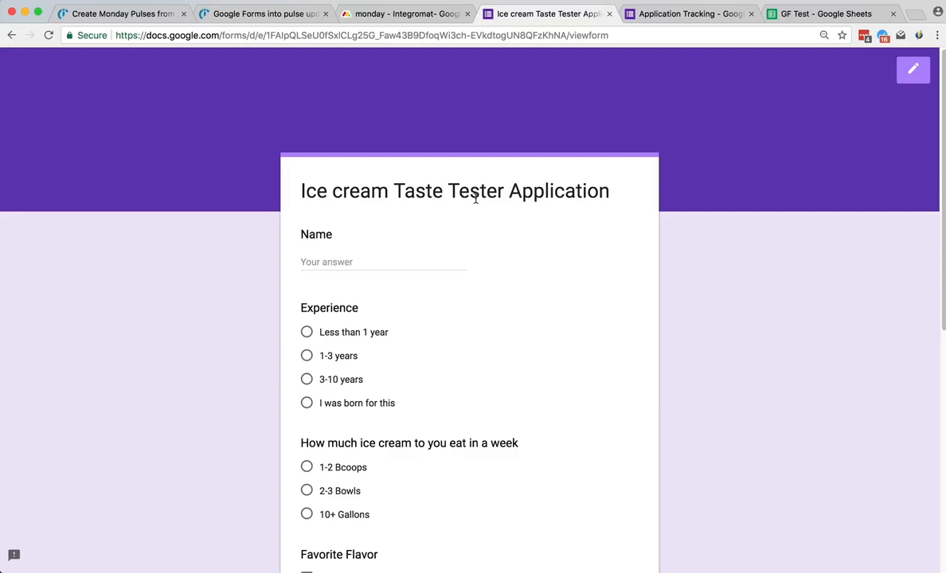
Step: Examine the Create Monday Pulses from Google Form Entries template and the Google Forms trigger settings of the existing Integromat scenario
click(134, 16)
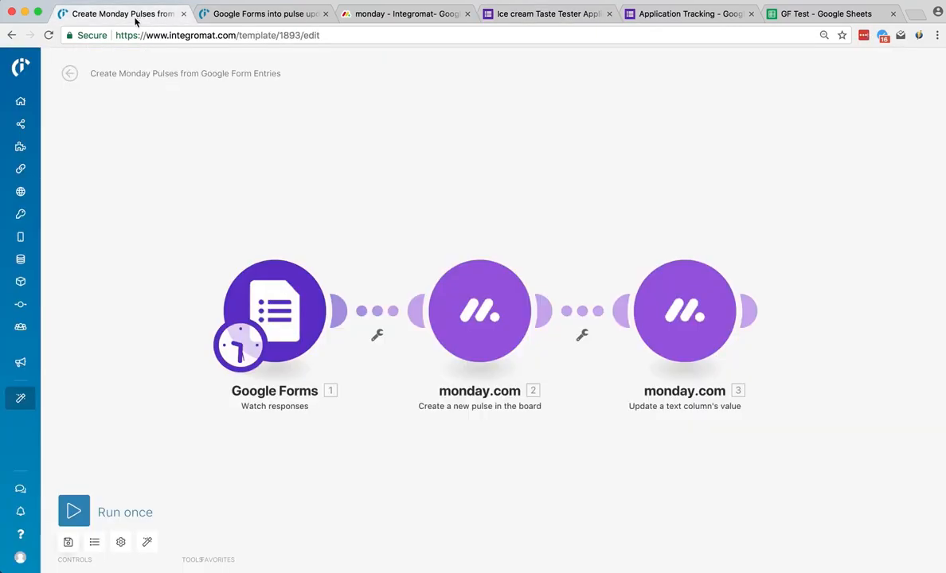
mouse_move(24, 149)
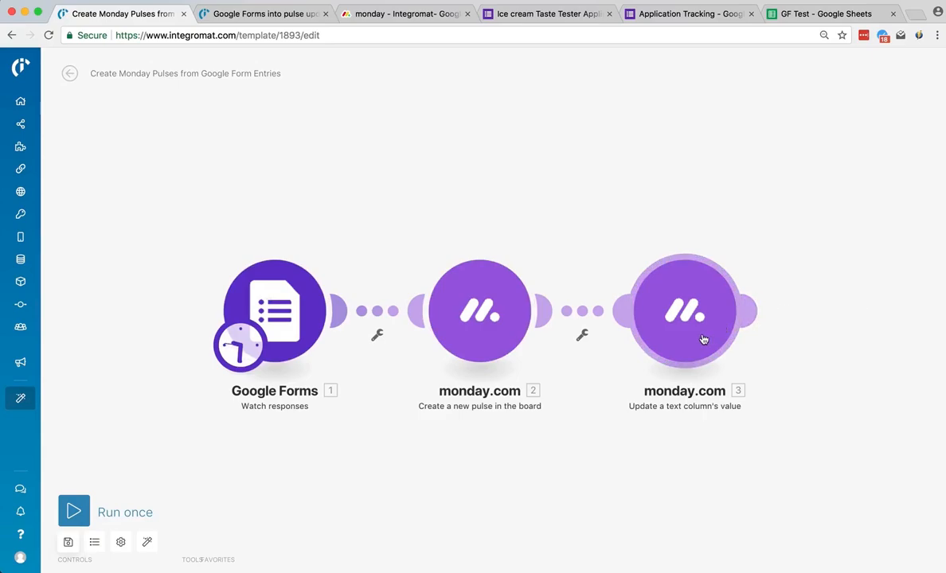
click(294, 18)
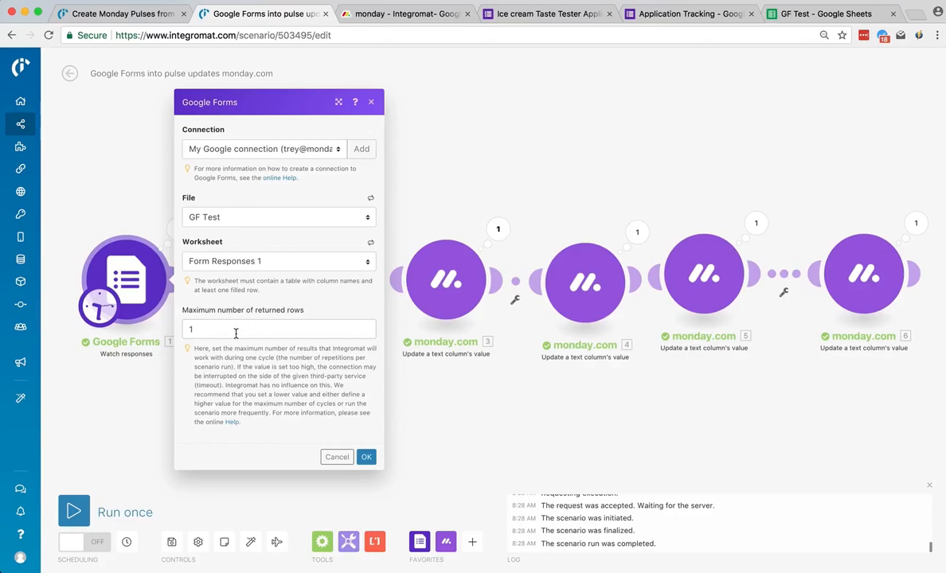
click(371, 105)
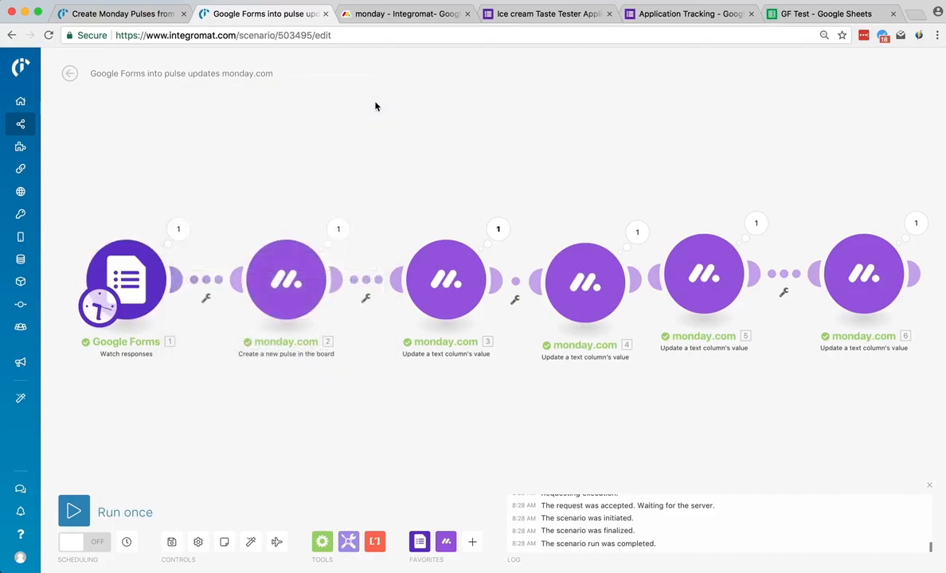
Step: Examine the create-pulse module's board, group and pulse name mapping, comparing them with the monday.com applications board
click(285, 279)
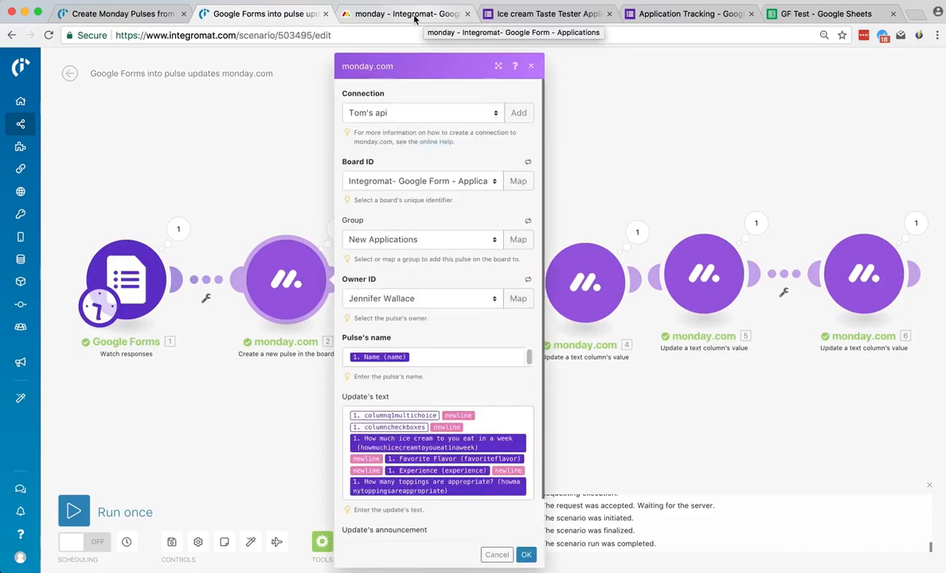
click(415, 19)
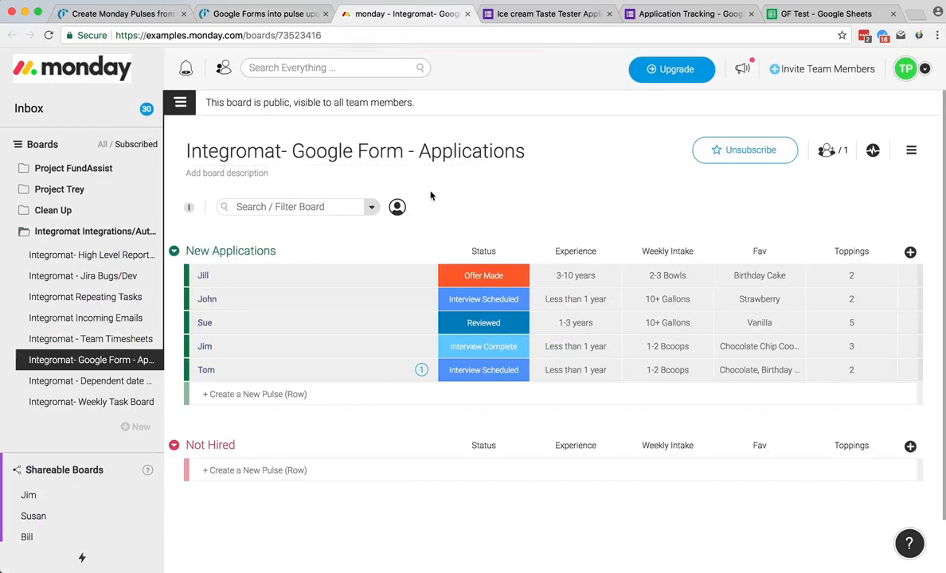
click(264, 14)
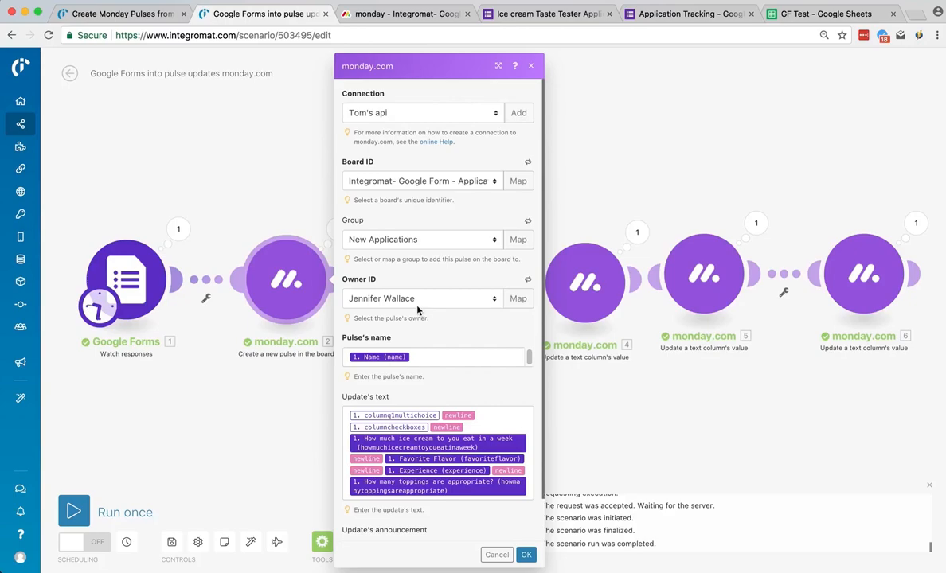
scroll(400, 323, down, 2)
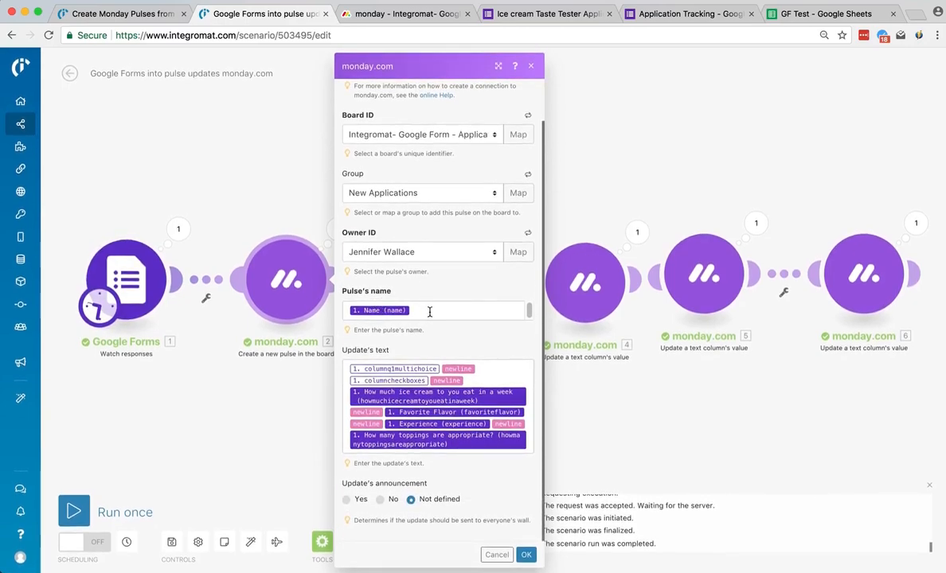
click(429, 311)
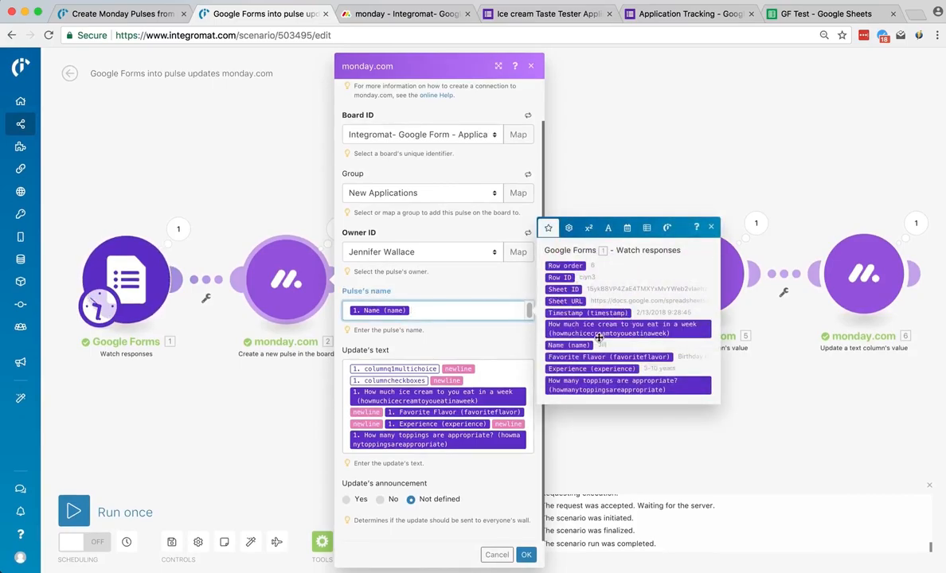
Step: Remove the unused columnq1multichoice and columncheckboxes entries from the start of the create-pulse module's update text
click(446, 337)
drag(471, 382, 343, 360)
text(j)
key(BackSpace)
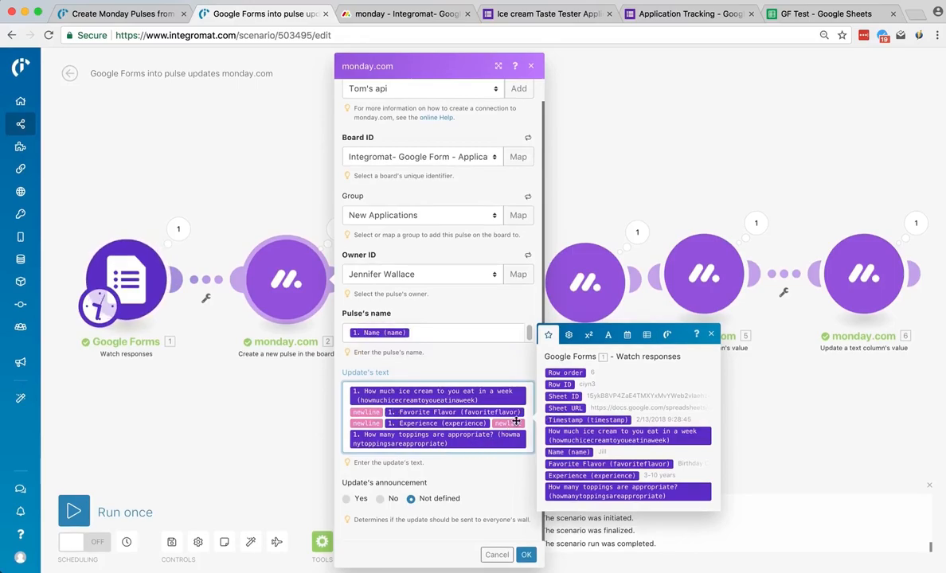
click(607, 334)
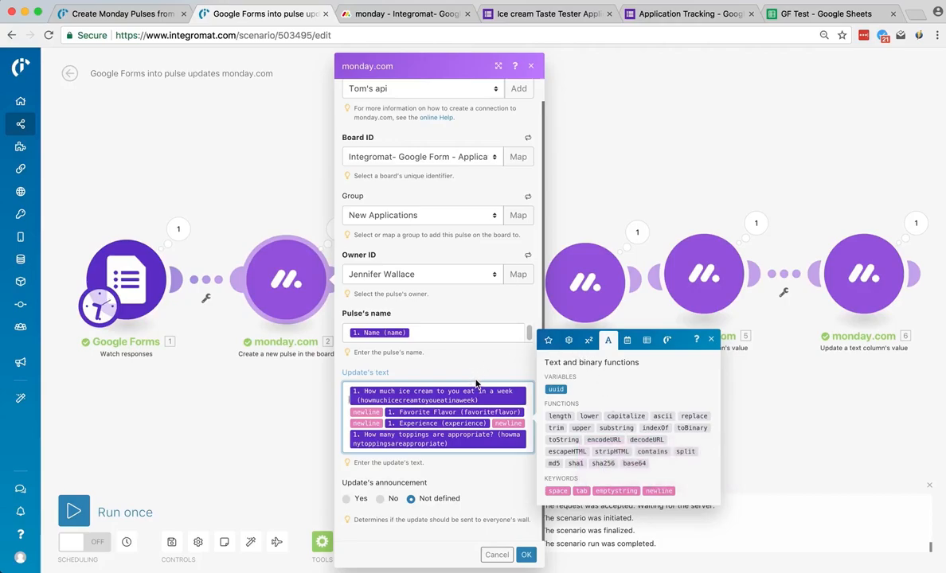
click(477, 367)
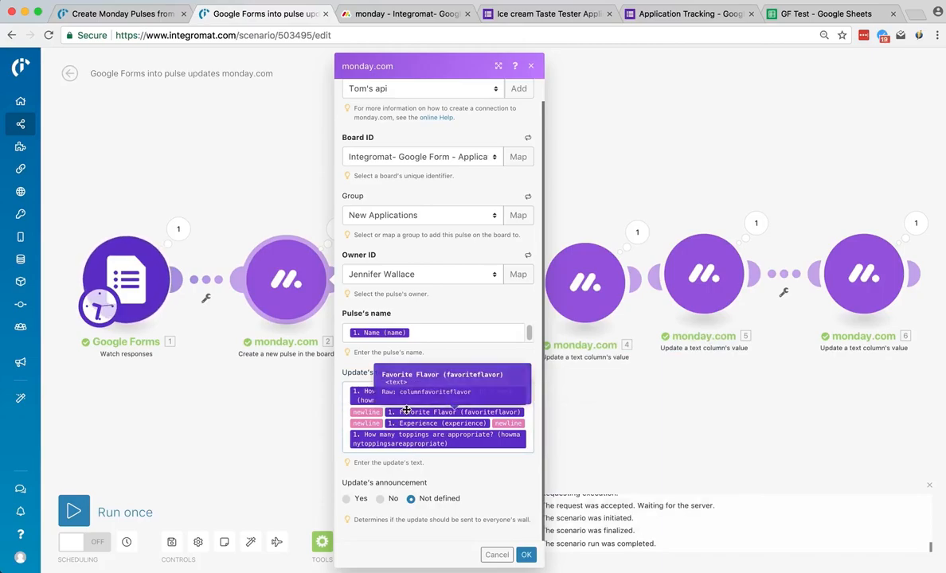
Step: Check the posted update on the last pulse under New Applications in monday.com, and save the create-pulse module's settings in Integromat
key(ctrl+Tab)
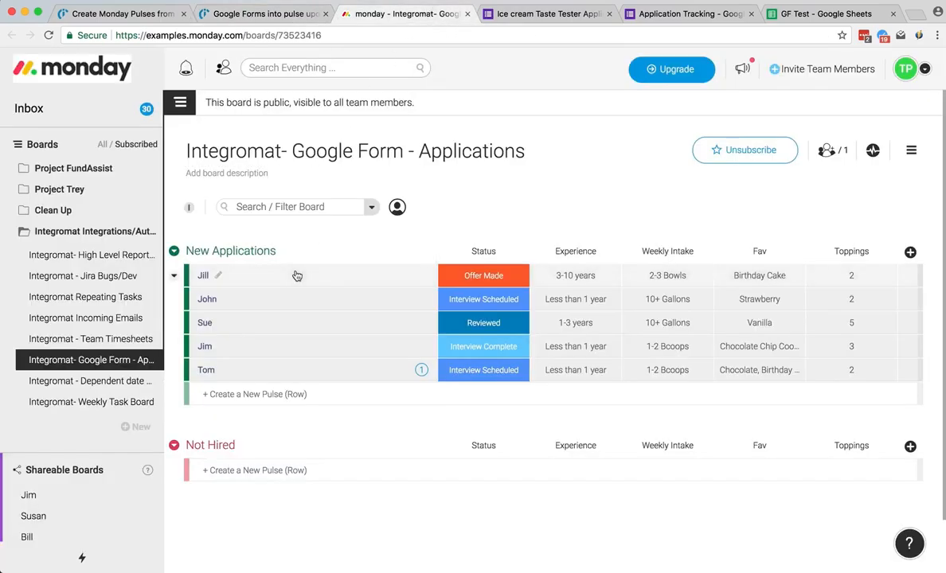
click(271, 368)
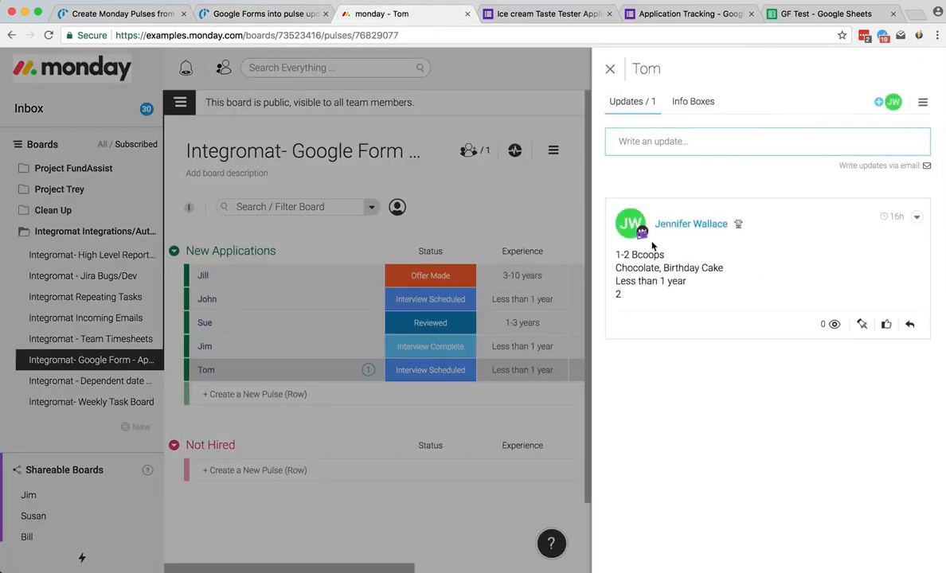
drag(627, 301, 610, 250)
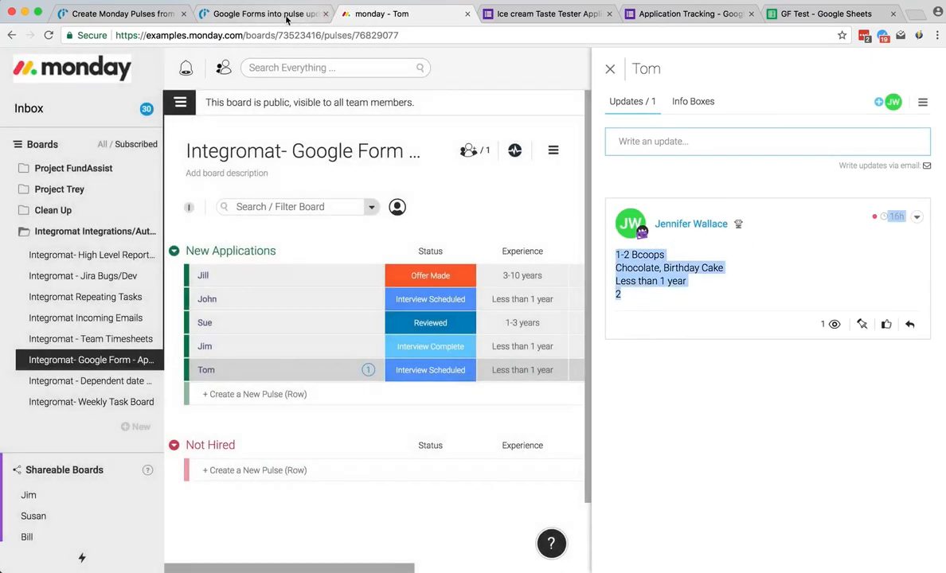
click(267, 14)
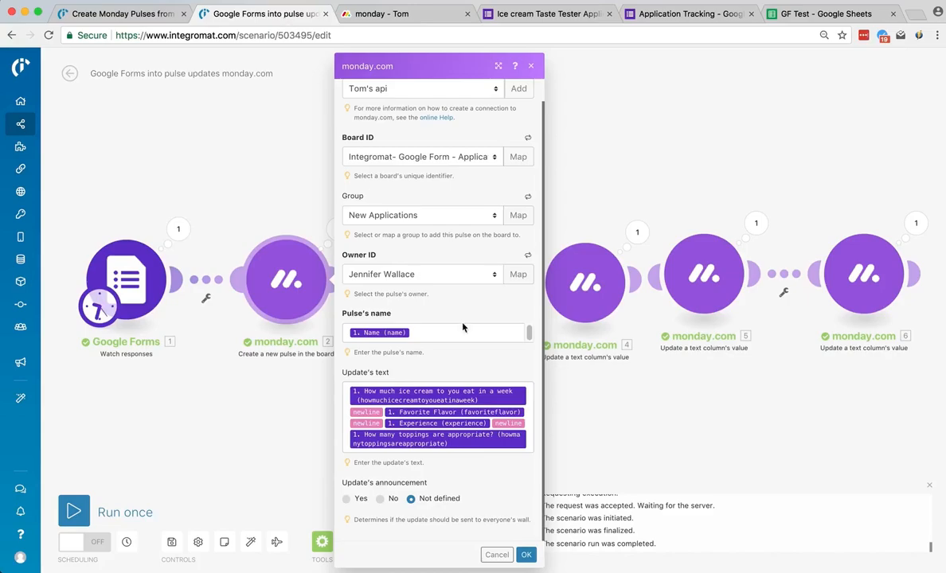
click(525, 555)
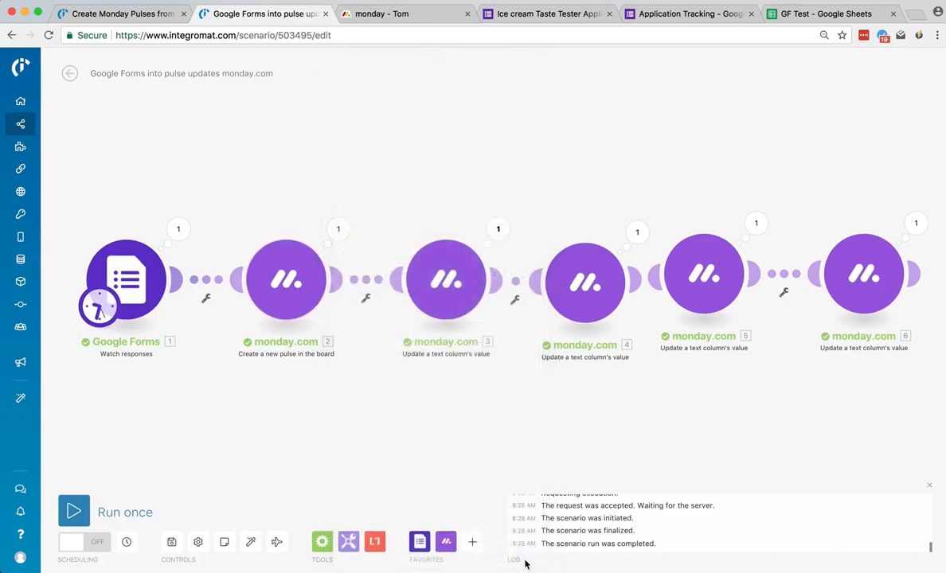
Step: Check the Experience column, pulse ID and text value mappings in the first text-column update module, and confirm its settings
click(434, 263)
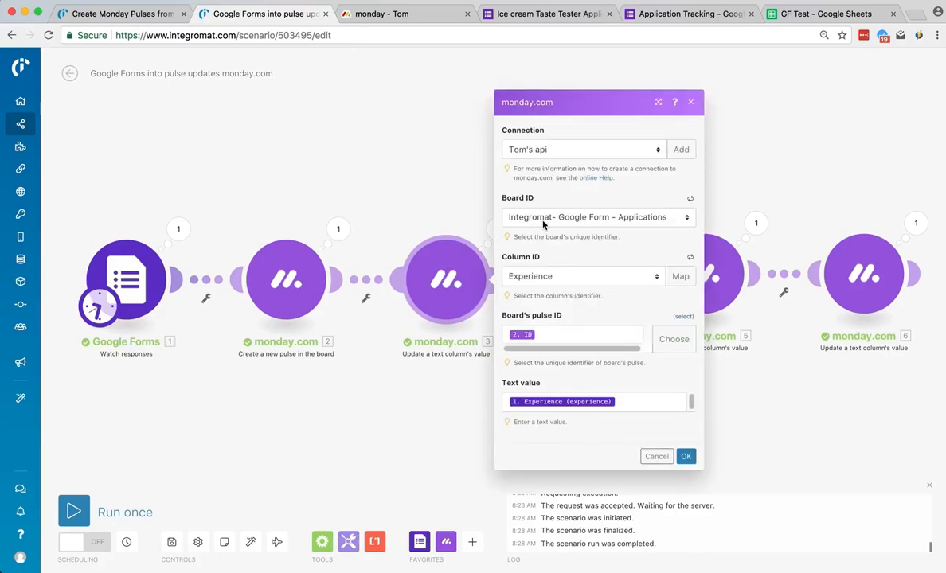
click(583, 277)
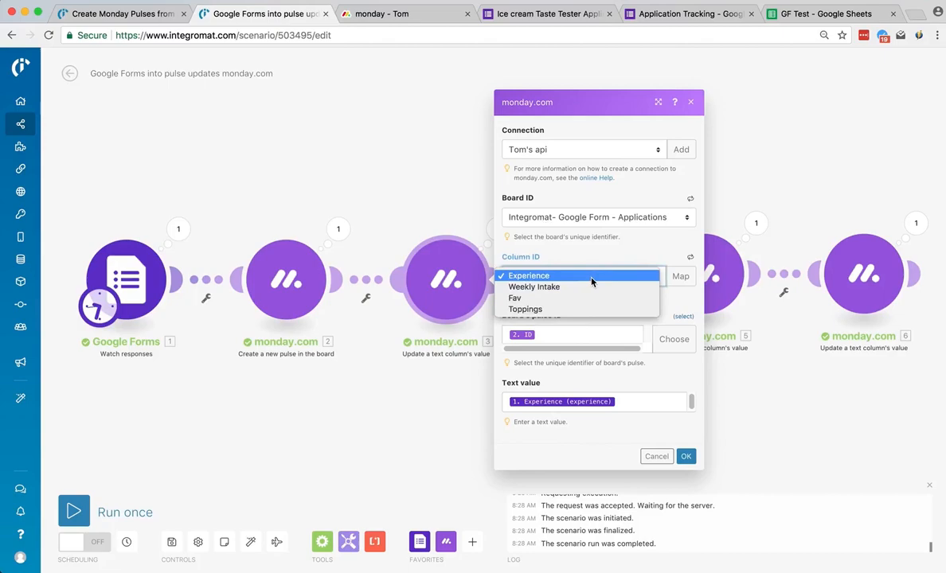
click(592, 277)
click(560, 334)
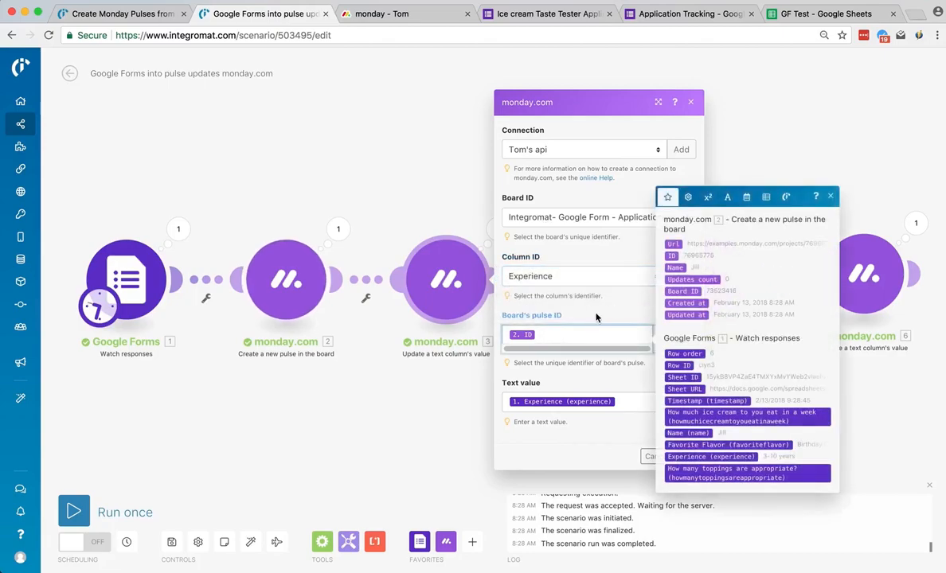
click(598, 318)
click(673, 338)
click(673, 338)
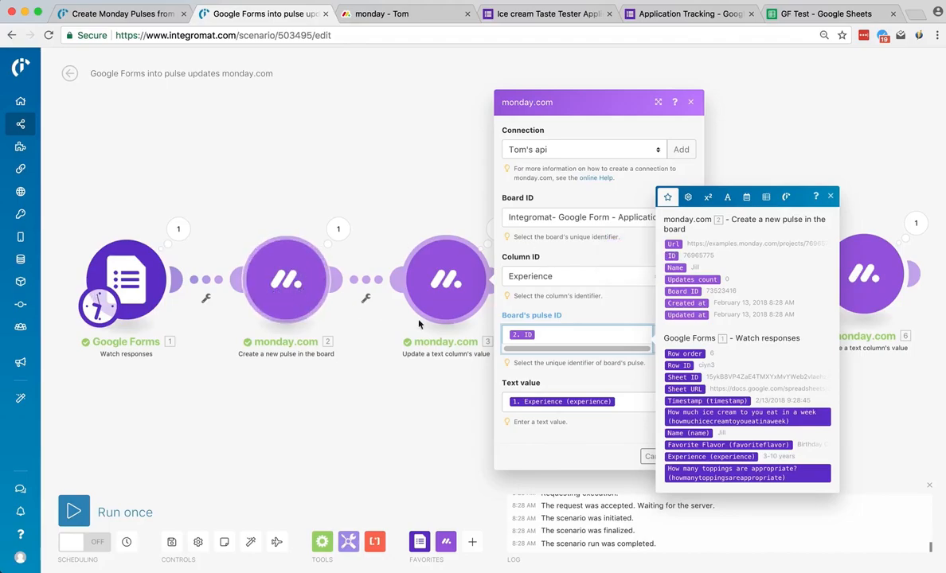
click(596, 373)
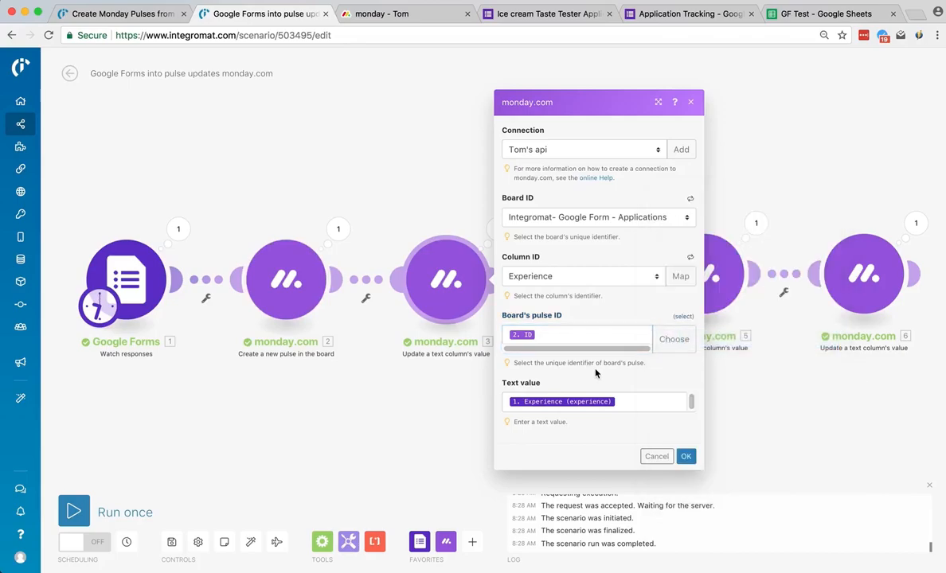
click(645, 402)
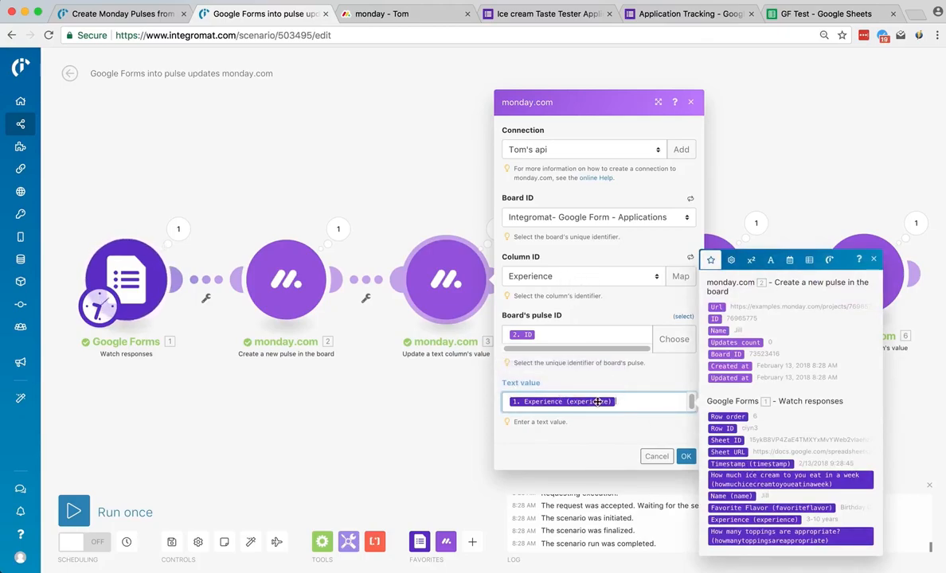
click(685, 456)
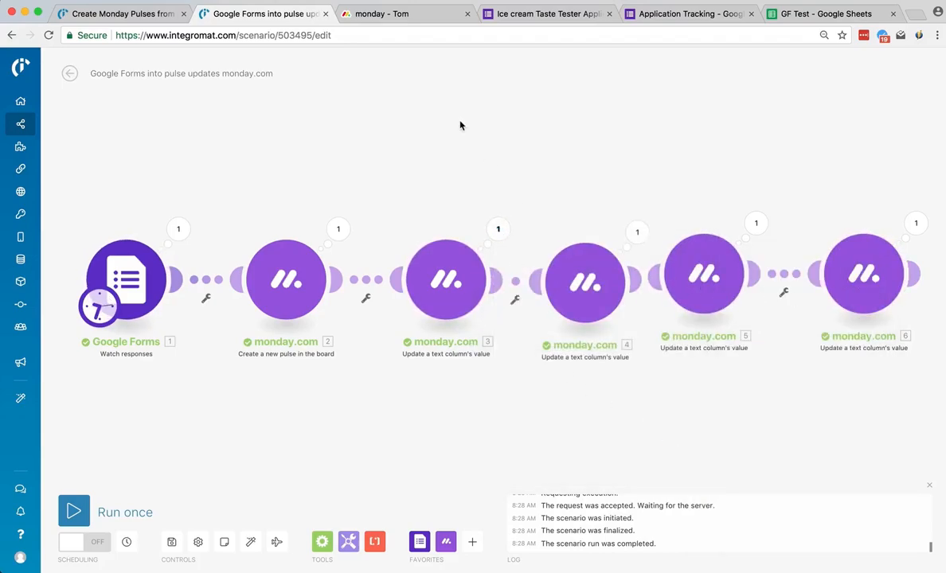
Step: In the ice cream application form, enter the applicant's name and choose 3-10 years of experience
click(571, 19)
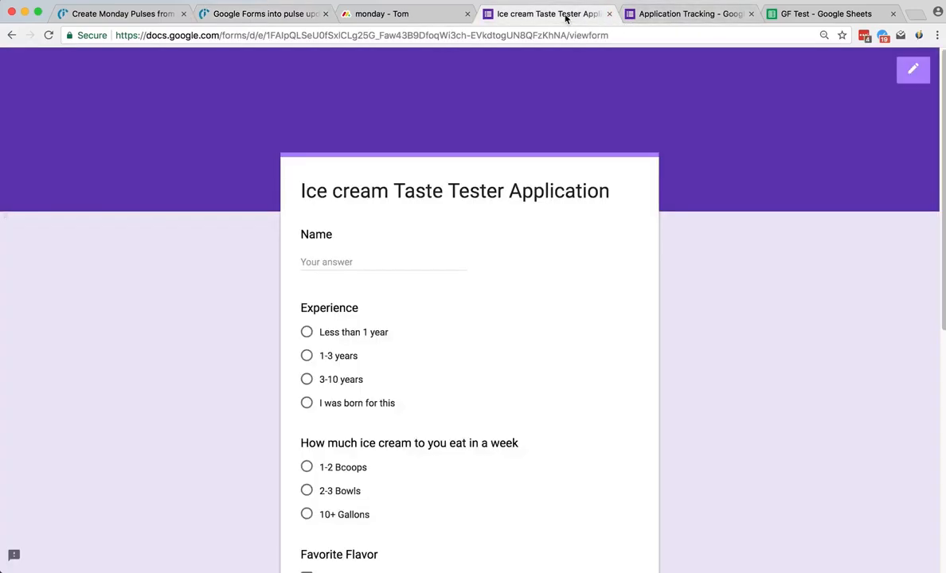
click(383, 263)
text(Matt)
click(418, 348)
click(306, 380)
click(306, 403)
click(306, 380)
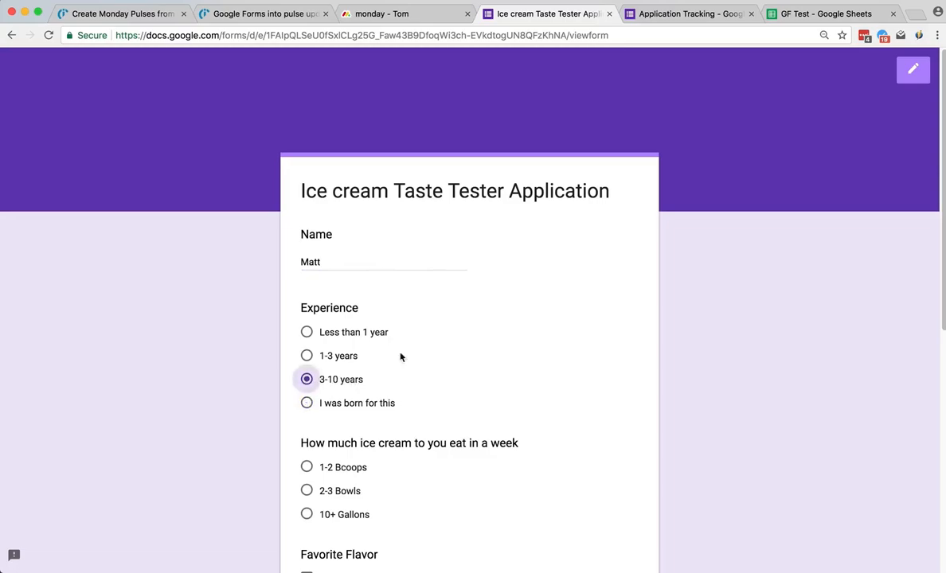
Step: Answer the form with 10+ Gallons a week, Chocolate Chip Cookie Dough and 5 toppings, and submit it
scroll(398, 359, down, 3)
click(307, 381)
scroll(447, 383, down, 5)
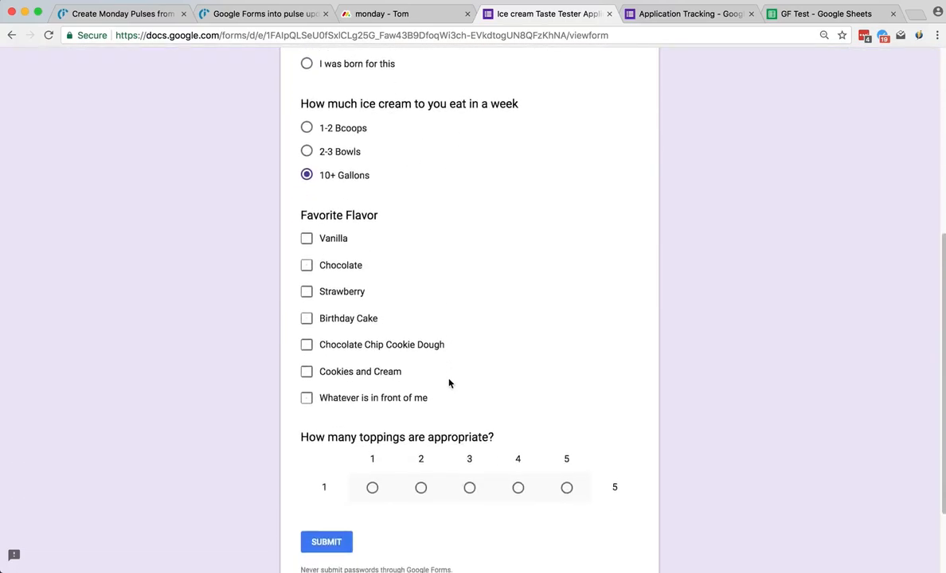
click(307, 345)
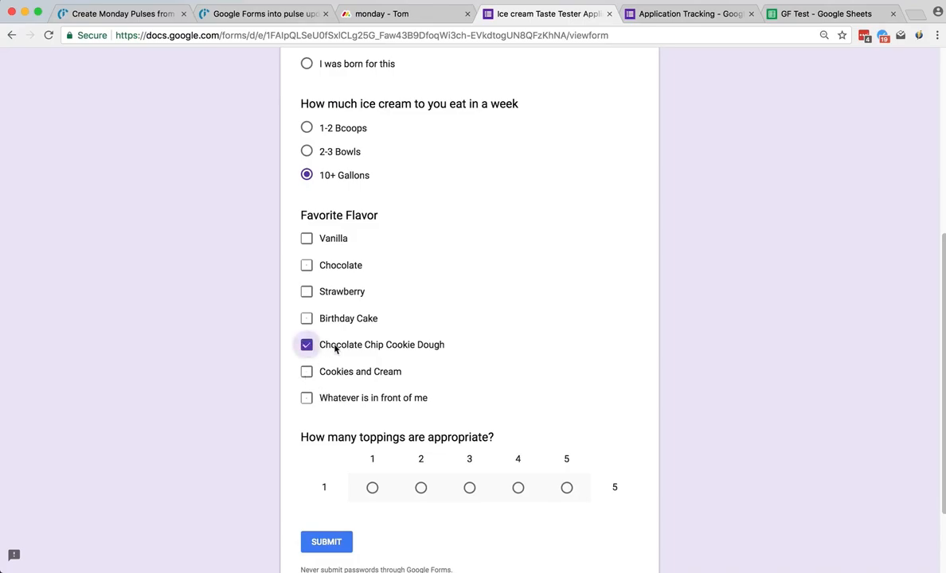
scroll(522, 430, down, 3)
click(566, 383)
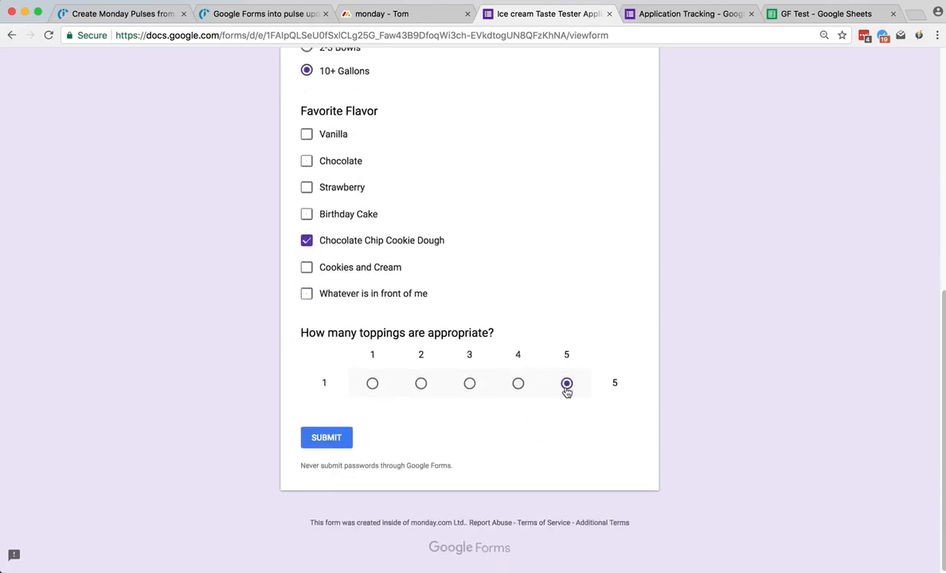
click(328, 439)
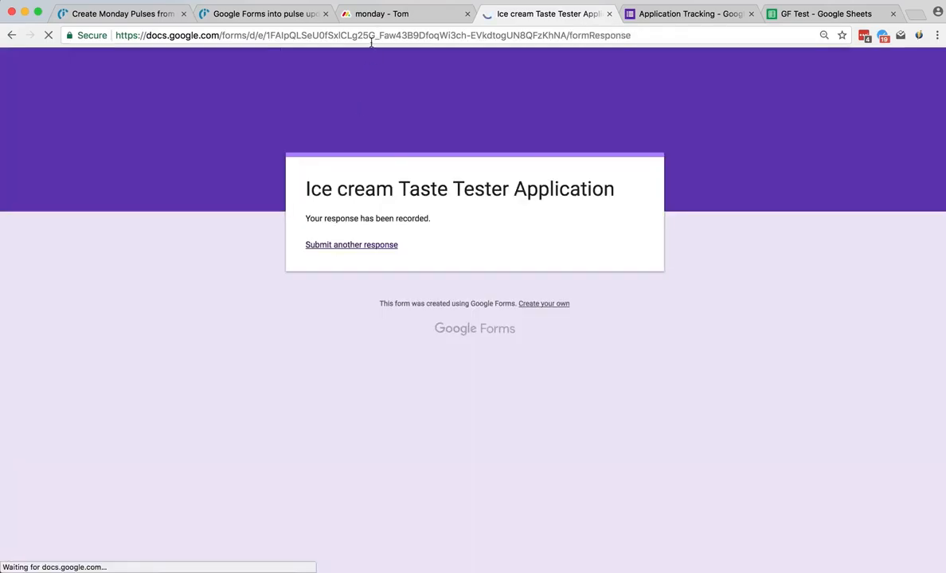
Step: Run the Integromat scenario once and switch to the monday.com board to check for the new application
click(257, 14)
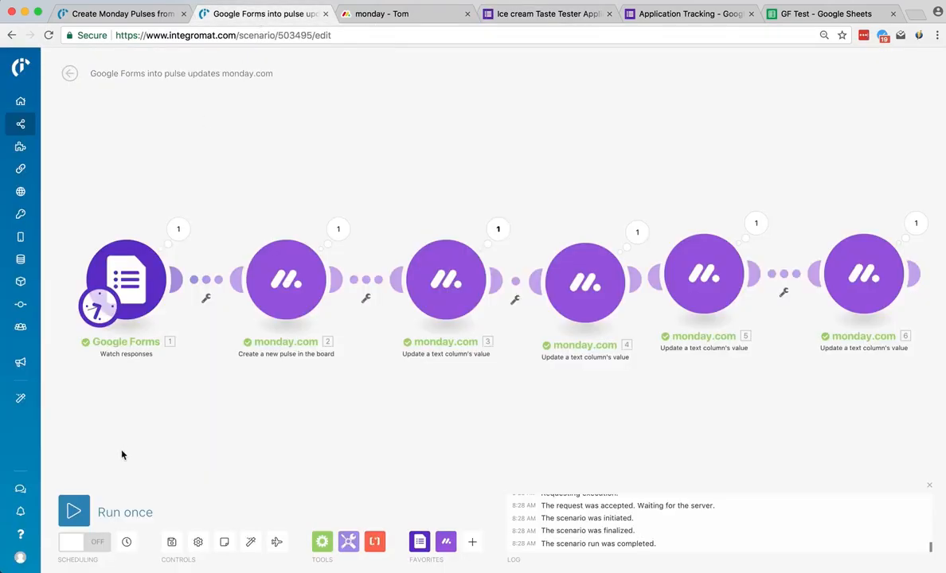
click(90, 508)
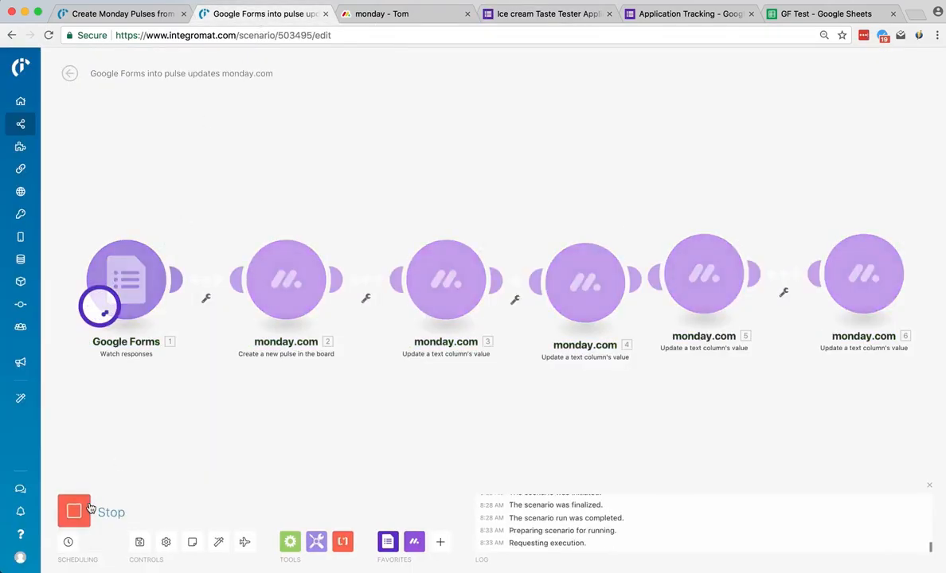
click(403, 17)
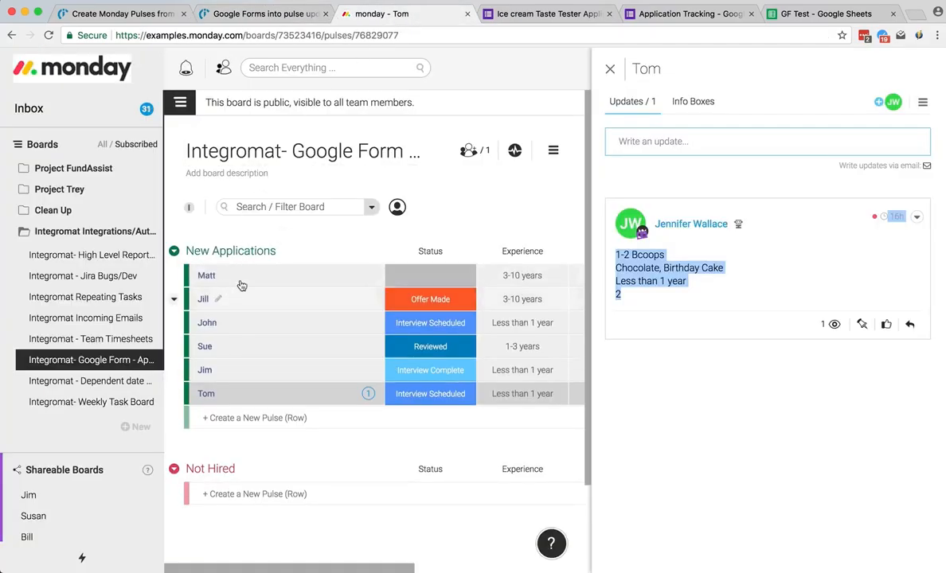
Step: Close the open pulse's details and set the newest application's status to Reviewed
click(611, 69)
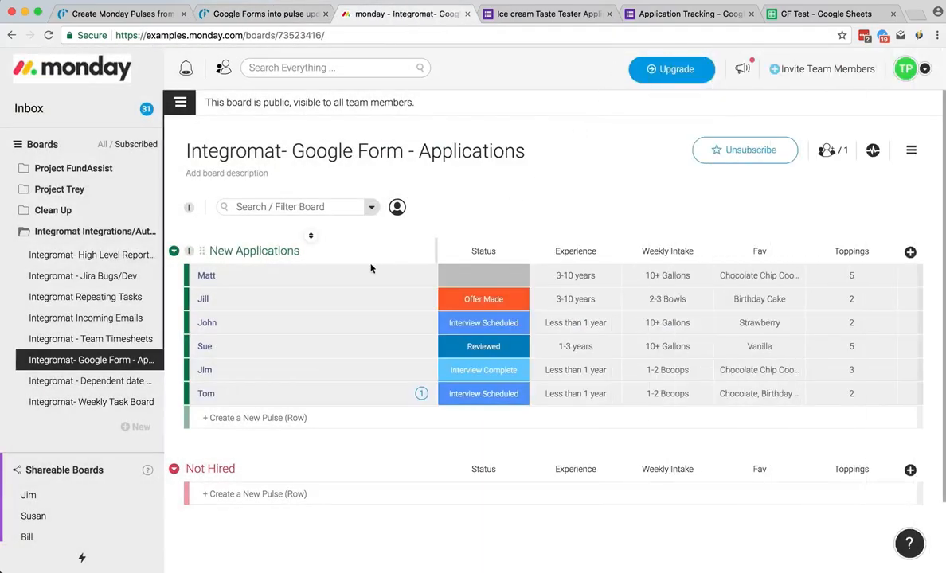
click(507, 274)
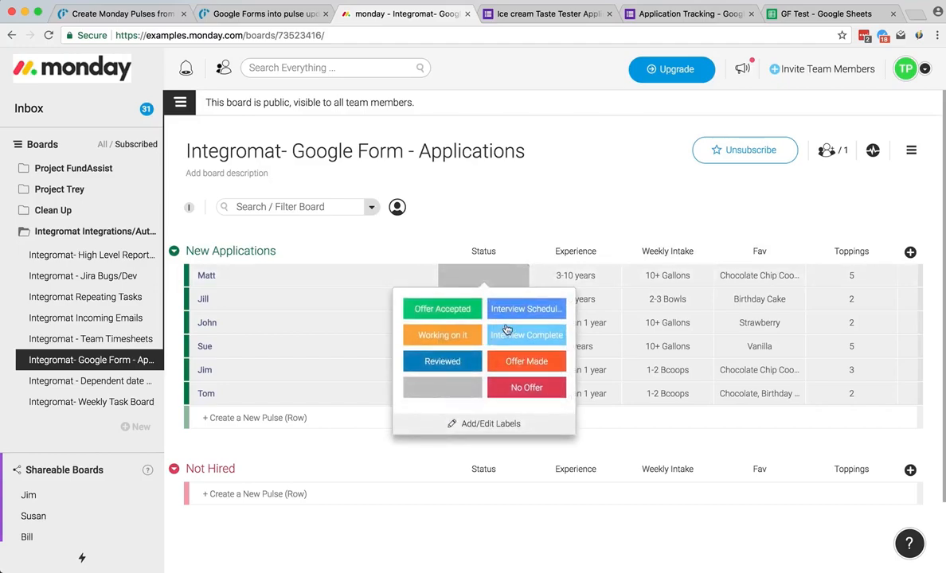
click(446, 361)
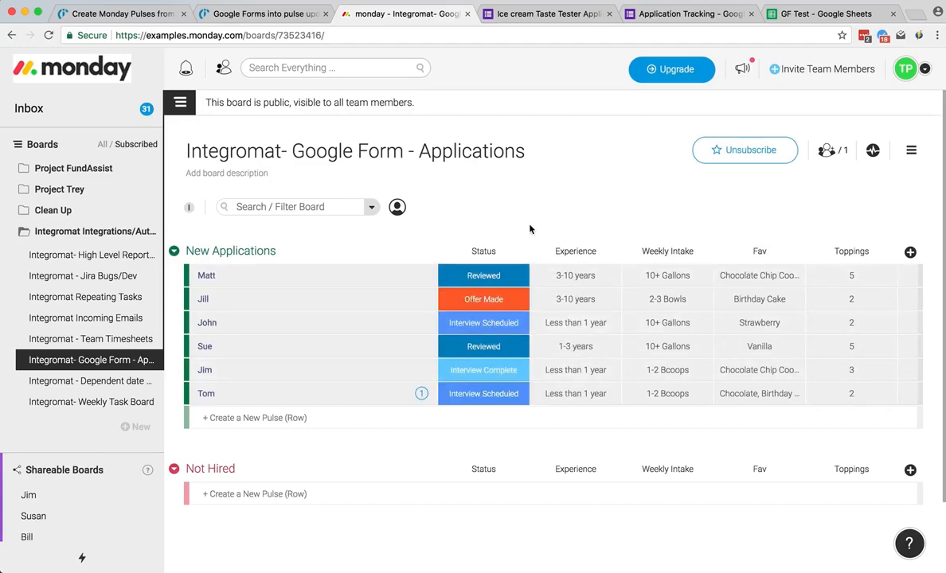